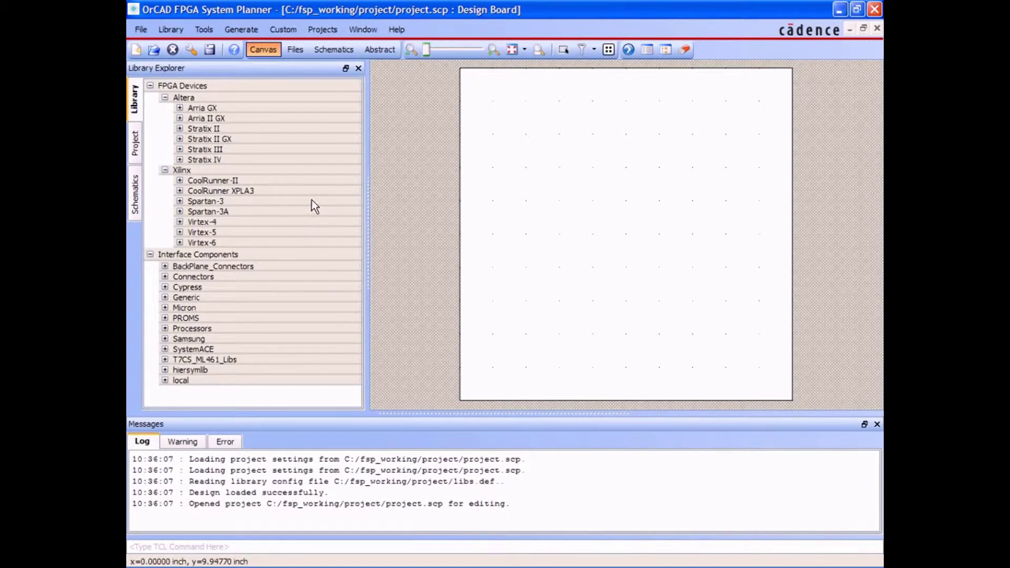
- Drag the Xilinx Virtex-5 5vlx330ff1760 FPGA onto the board centre as instance U1
{"action": "left_click", "coordinate": [180, 232]}
{"action": "left_click_drag", "start_coordinate": [358, 220], "coordinate": [352, 299]}
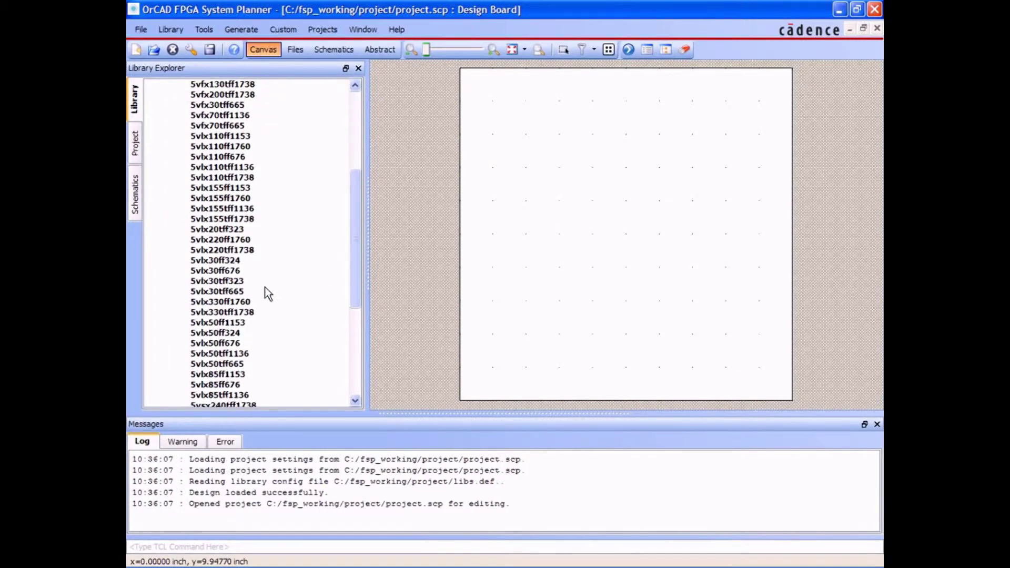
{"action": "left_click_drag", "start_coordinate": [236, 301], "coordinate": [621, 223]}
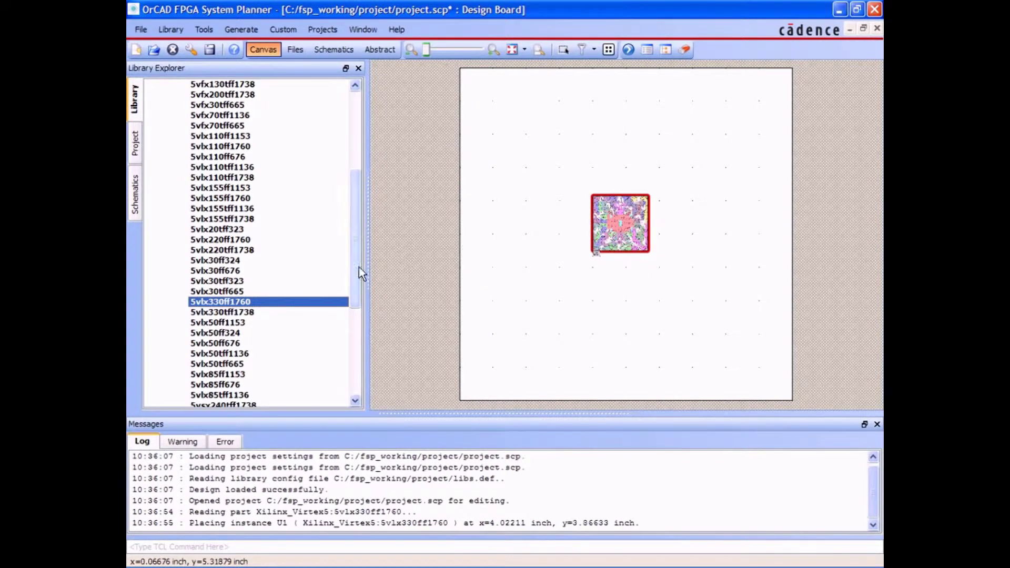
{"action": "left_click_drag", "start_coordinate": [356, 271], "coordinate": [353, 357]}
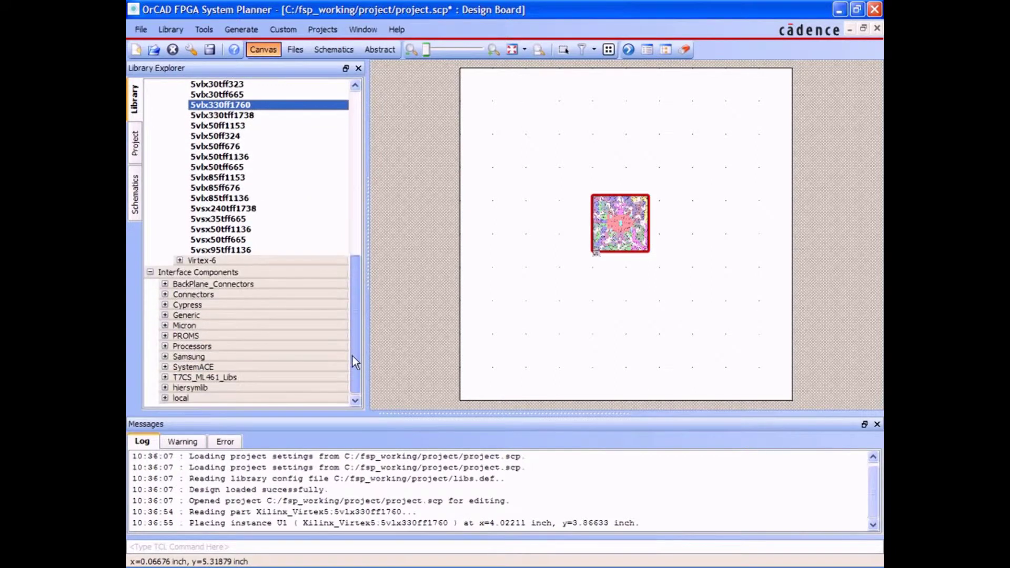
- Place the tms320c6415t DSP (U2) right of the FPGA and the ddr2_dimm_x8[V4,V5] connector (XP3) below it
{"action": "left_click", "coordinate": [165, 347]}
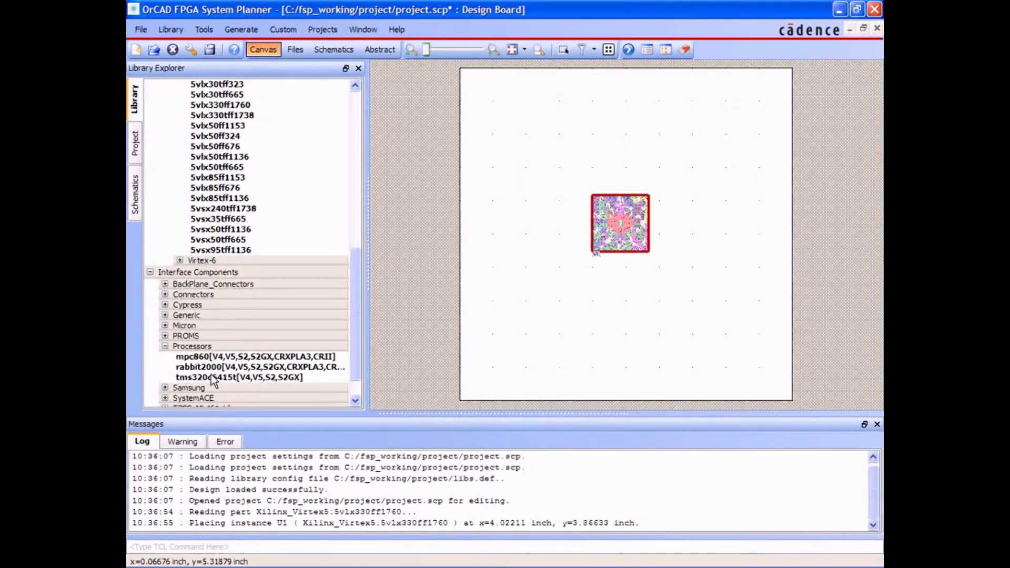
{"action": "left_click_drag", "start_coordinate": [213, 378], "coordinate": [654, 295]}
{"action": "left_click_drag", "start_coordinate": [692, 236], "coordinate": [700, 218]}
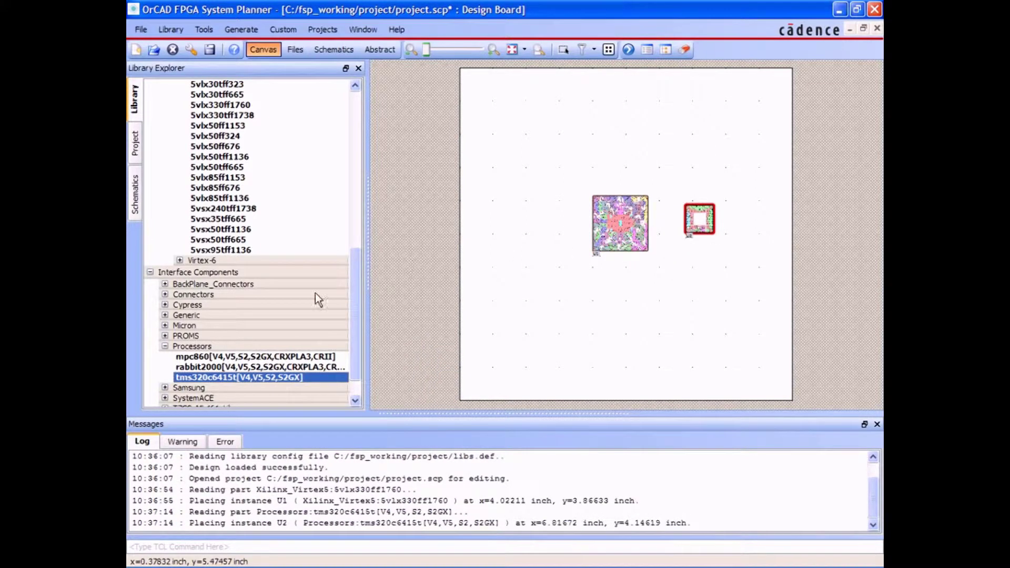
{"action": "left_click", "coordinate": [166, 294]}
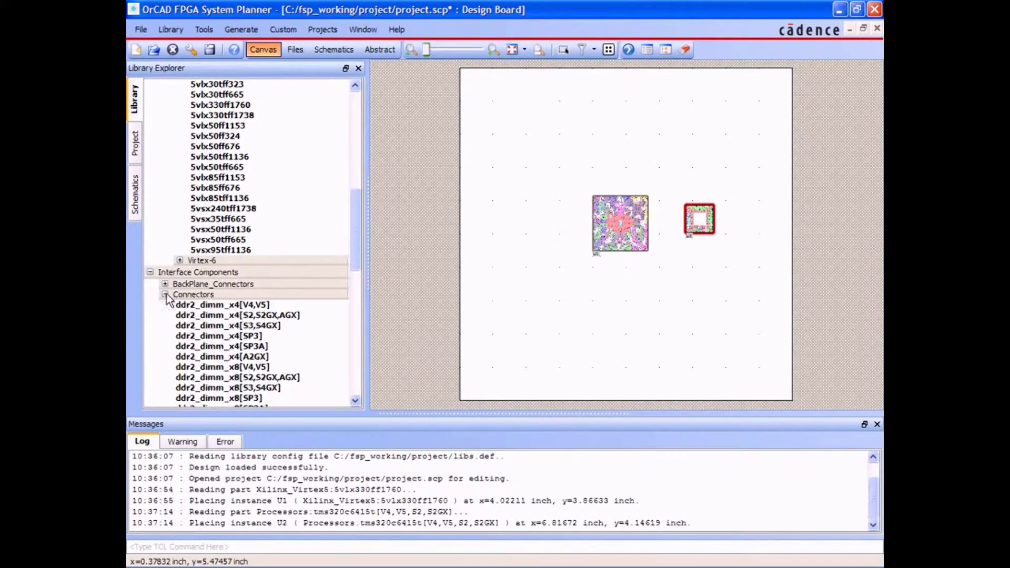
{"action": "left_click_drag", "start_coordinate": [226, 367], "coordinate": [619, 293]}
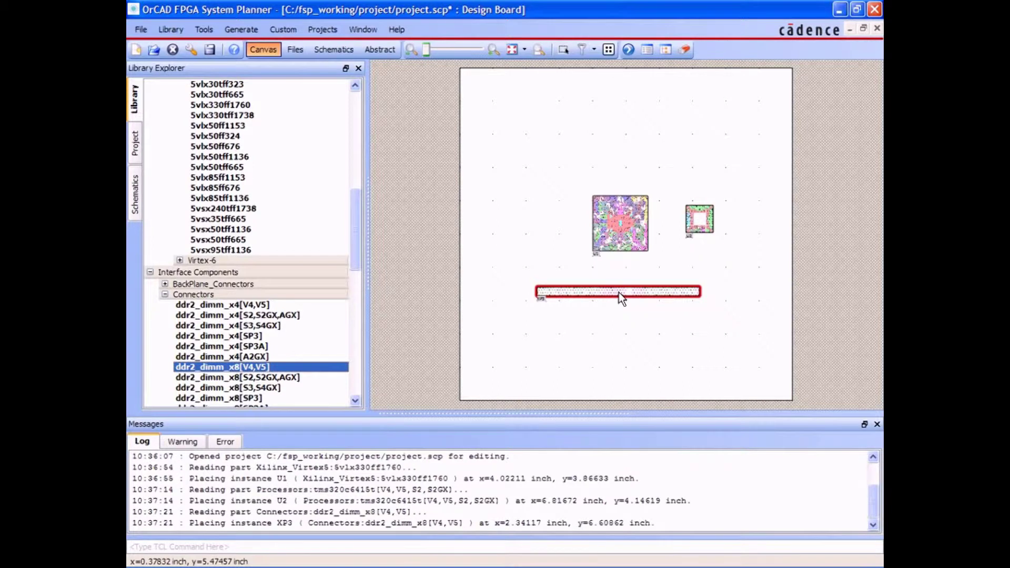
- Rotate connector XP3 by 90 degrees and move it left of FPGA U1
{"action": "right_click", "coordinate": [618, 293]}
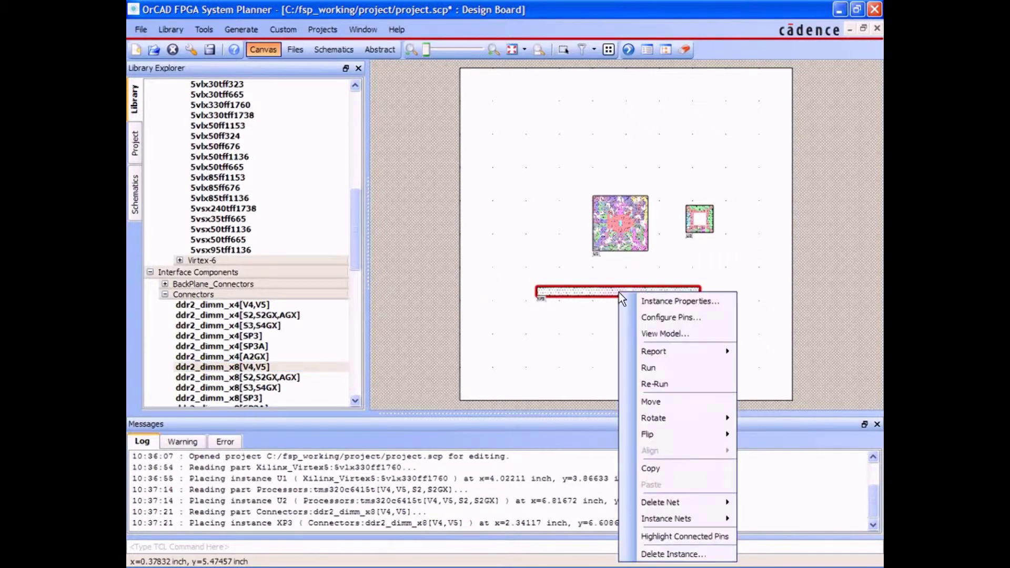
{"action": "mouse_move", "coordinate": [644, 417]}
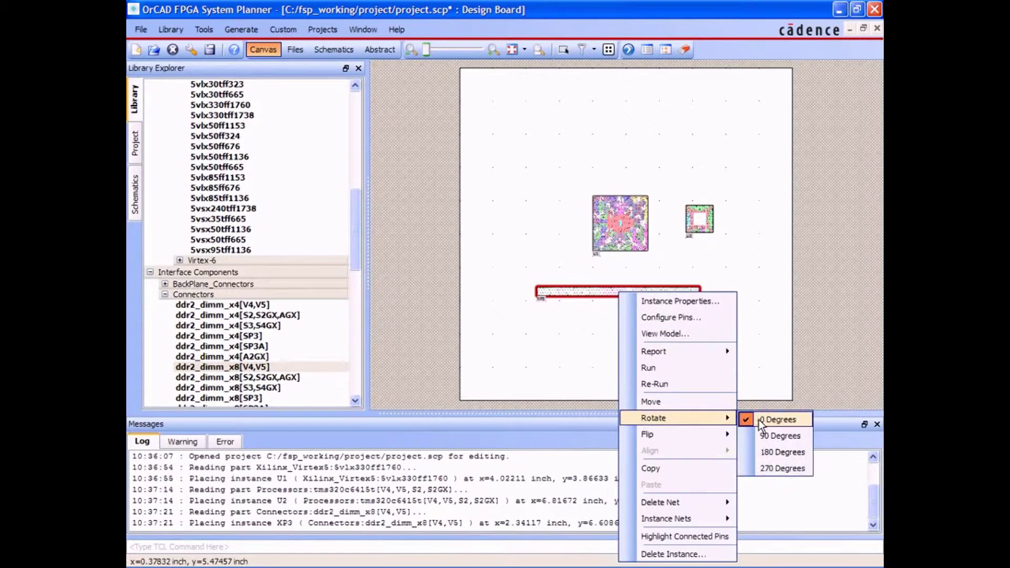
{"action": "left_click", "coordinate": [770, 436]}
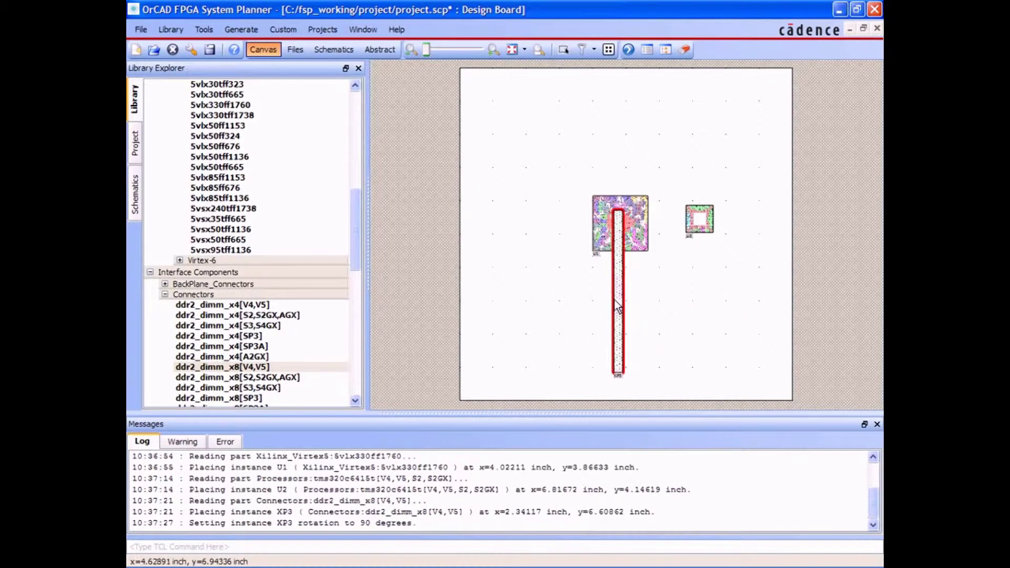
{"action": "left_click_drag", "start_coordinate": [618, 212], "coordinate": [537, 152]}
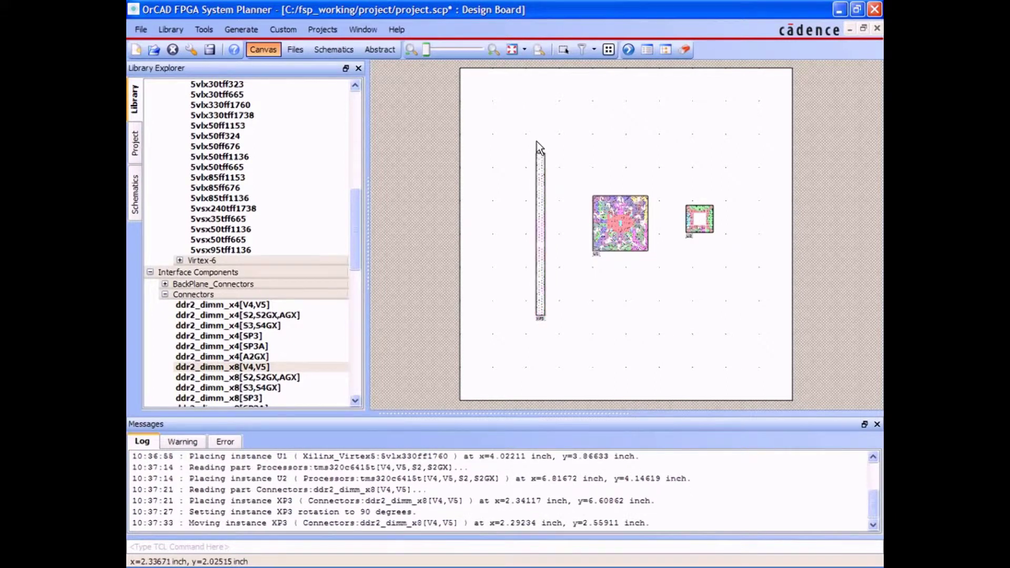
{"action": "left_click", "coordinate": [539, 50]}
{"action": "left_click_drag", "start_coordinate": [522, 145], "coordinate": [738, 333]}
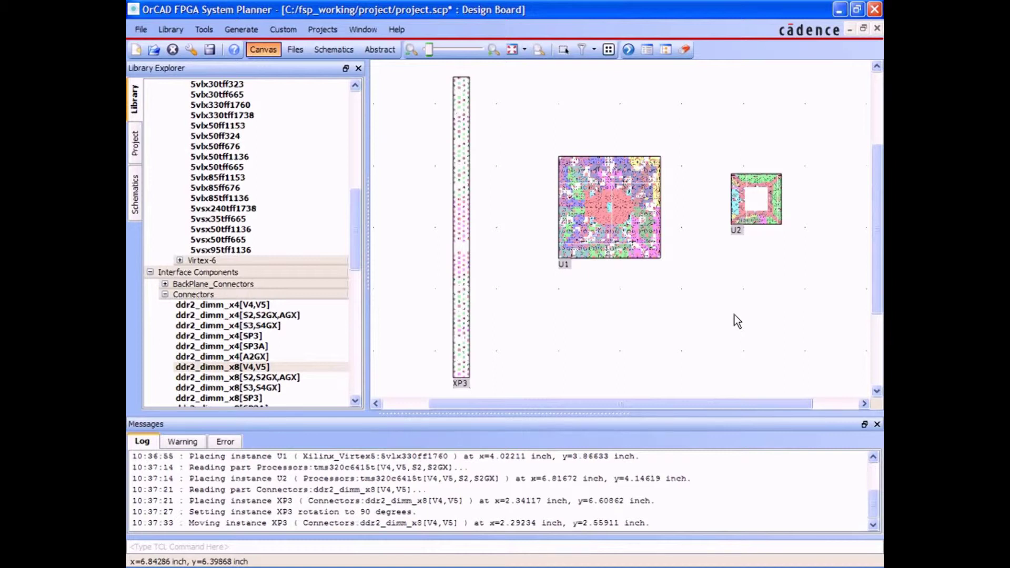
- In U2's Instance Properties, set the EMIF_A group's Connect to Device to U1
{"action": "right_click", "coordinate": [753, 205]}
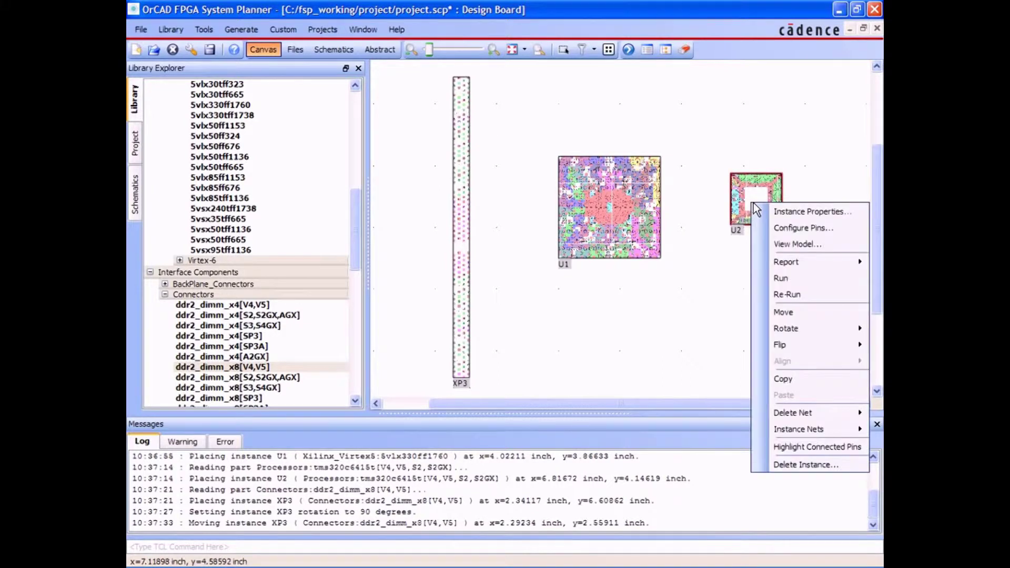
{"action": "left_click", "coordinate": [773, 213]}
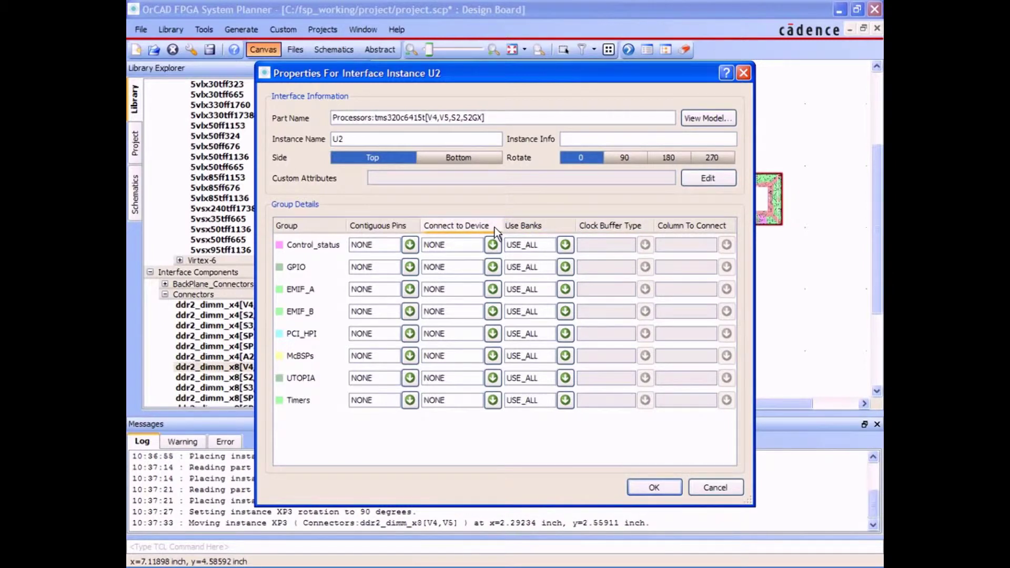
{"action": "left_click", "coordinate": [493, 289]}
{"action": "left_click", "coordinate": [445, 314]}
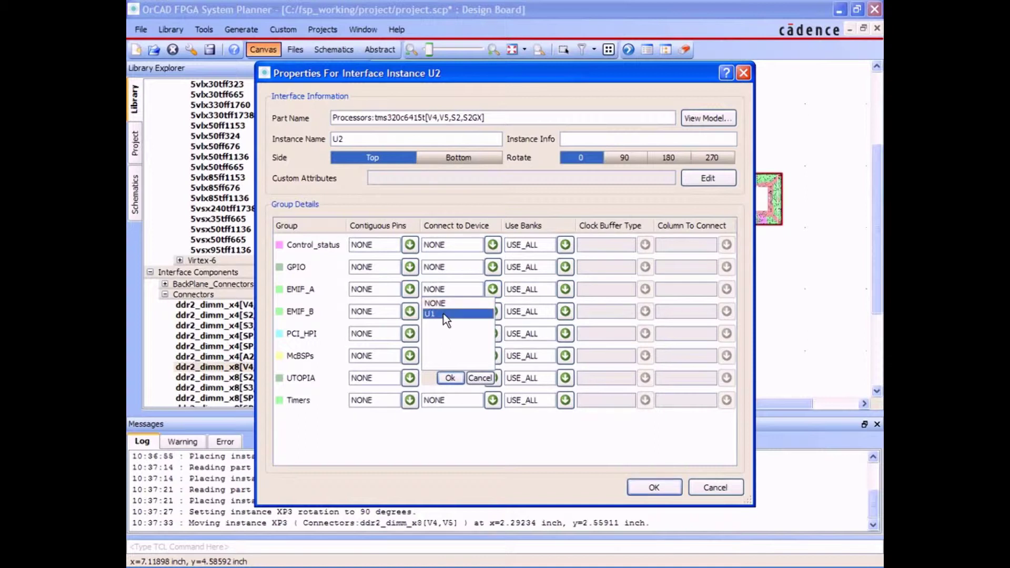
{"action": "left_click", "coordinate": [455, 379]}
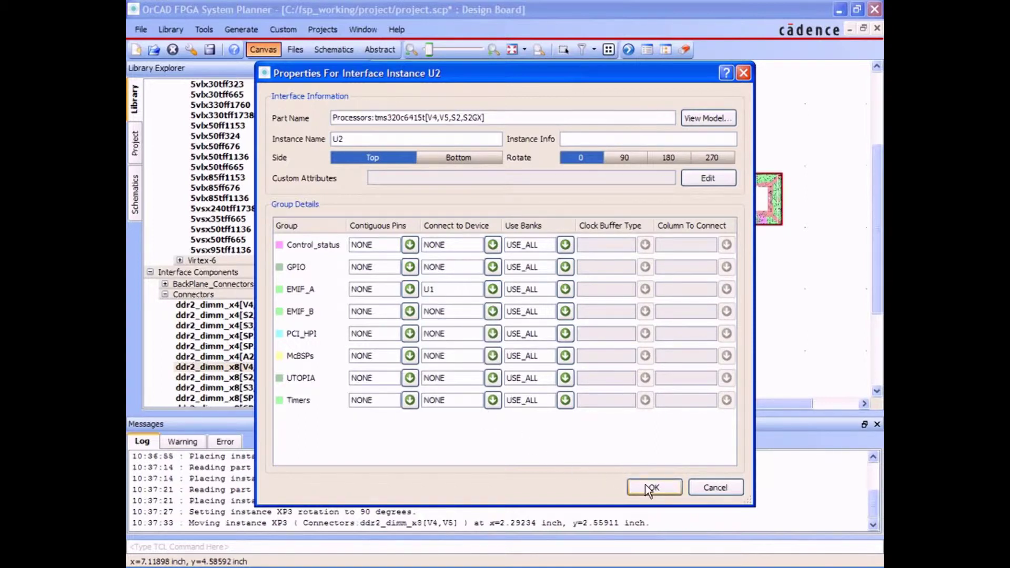
{"action": "left_click", "coordinate": [663, 487]}
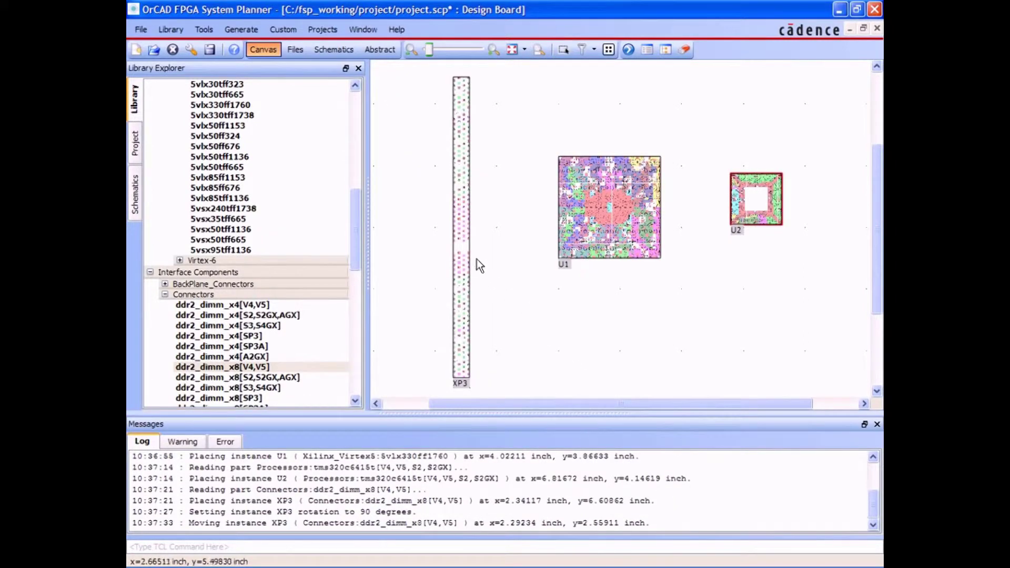
- In XP3's Instance Properties, set Connect to Device to U1 for all Data_Byte and address groups
{"action": "right_click", "coordinate": [461, 247]}
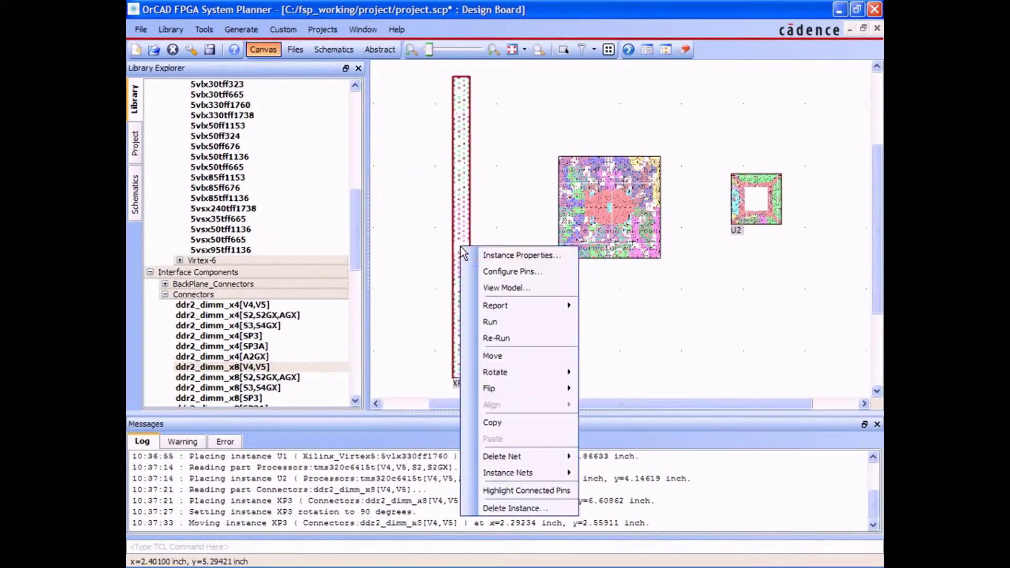
{"action": "left_click", "coordinate": [494, 257]}
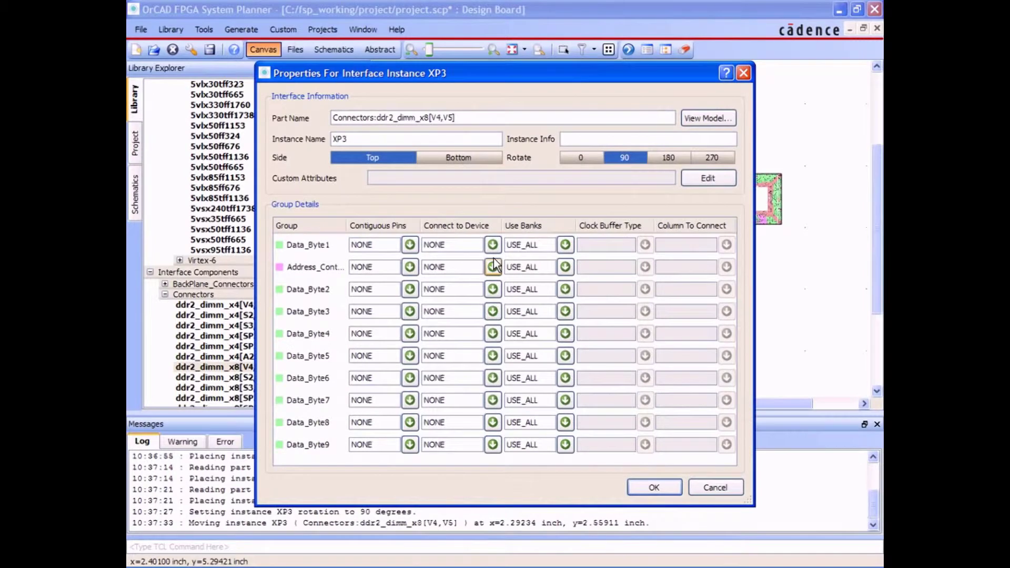
{"action": "left_click", "coordinate": [496, 229]}
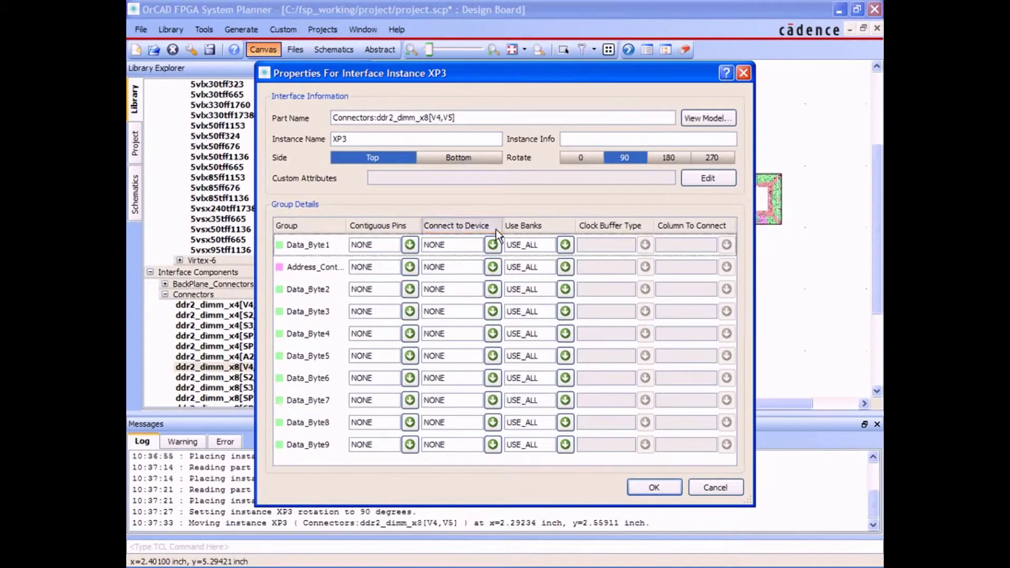
{"action": "left_click", "coordinate": [494, 245]}
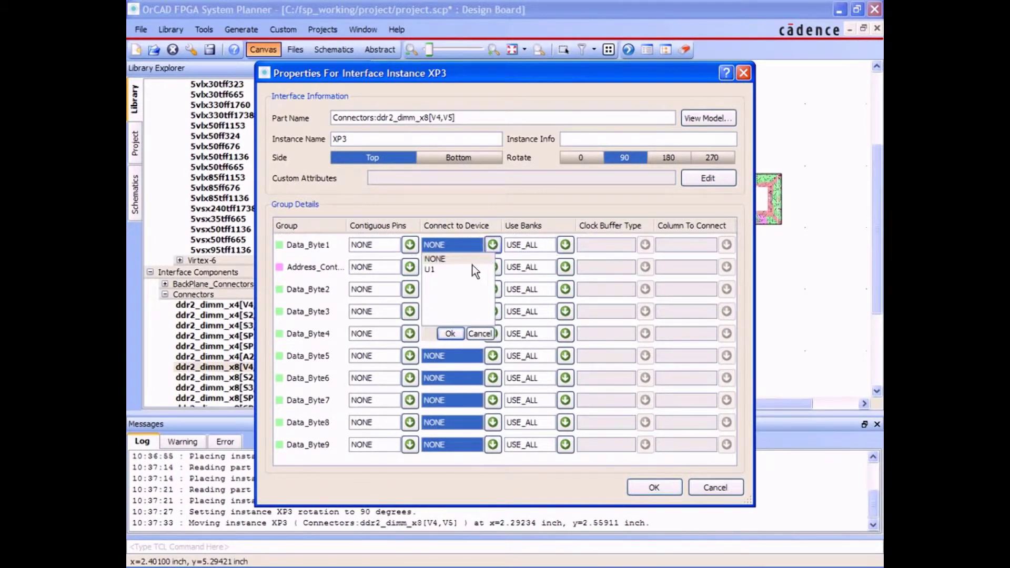
{"action": "left_click", "coordinate": [445, 270]}
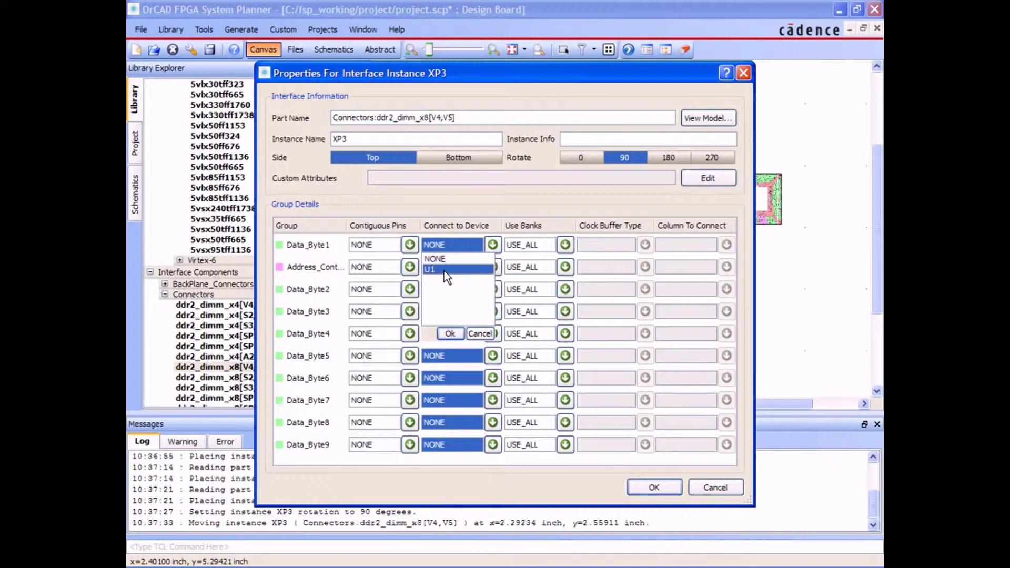
{"action": "left_click", "coordinate": [456, 332]}
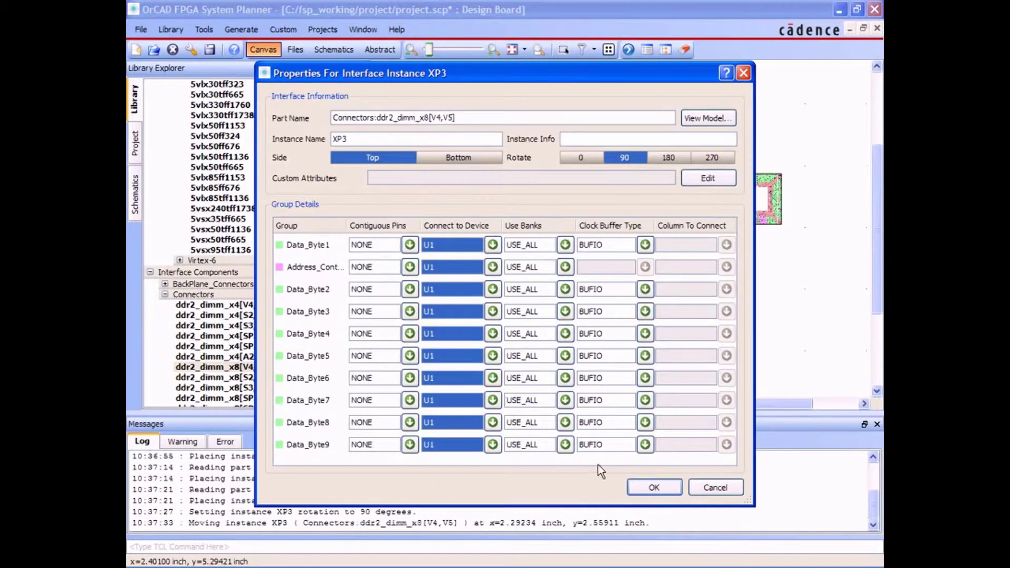
{"action": "left_click", "coordinate": [674, 491]}
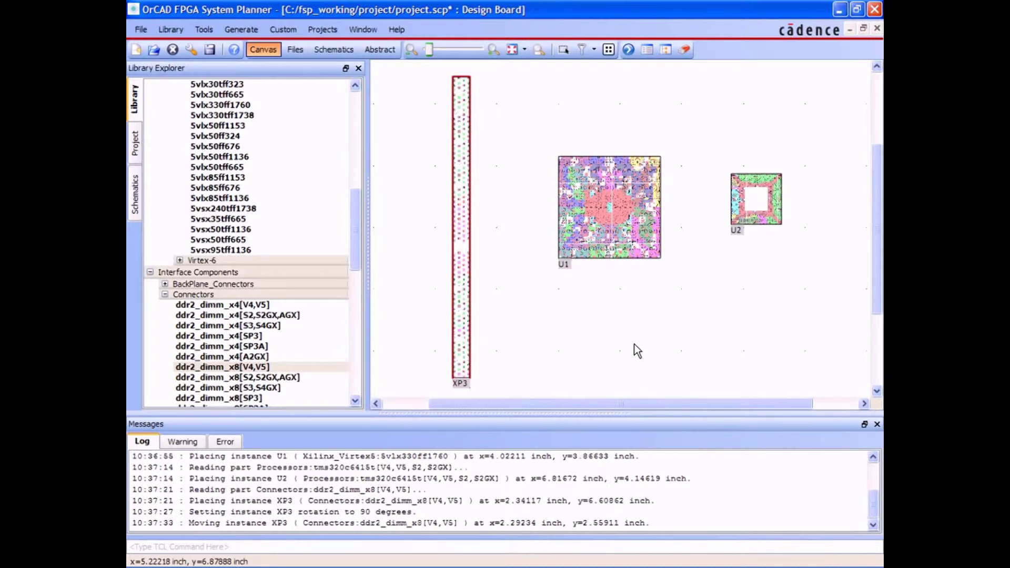
- Review the expanded Process Options tree for U1, U2 EMIF_A and XP3, then run synthesis
{"action": "left_click", "coordinate": [629, 50]}
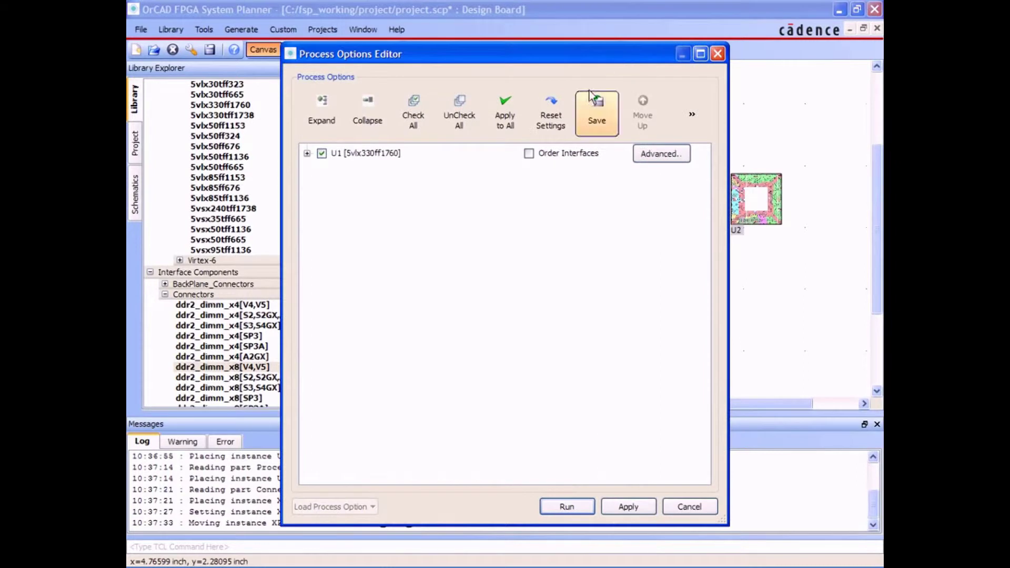
{"action": "left_click", "coordinate": [322, 113]}
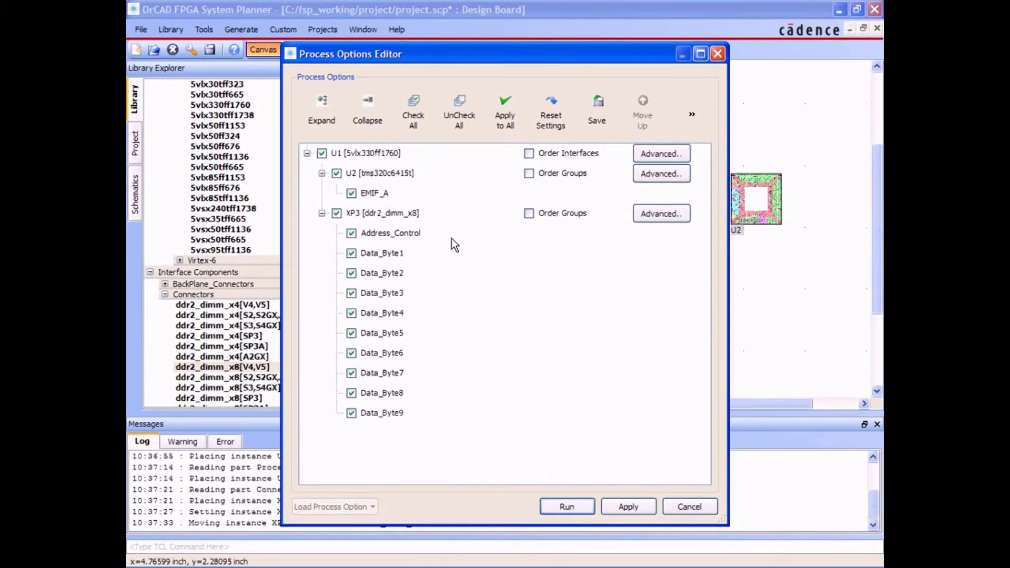
{"action": "left_click", "coordinate": [583, 507]}
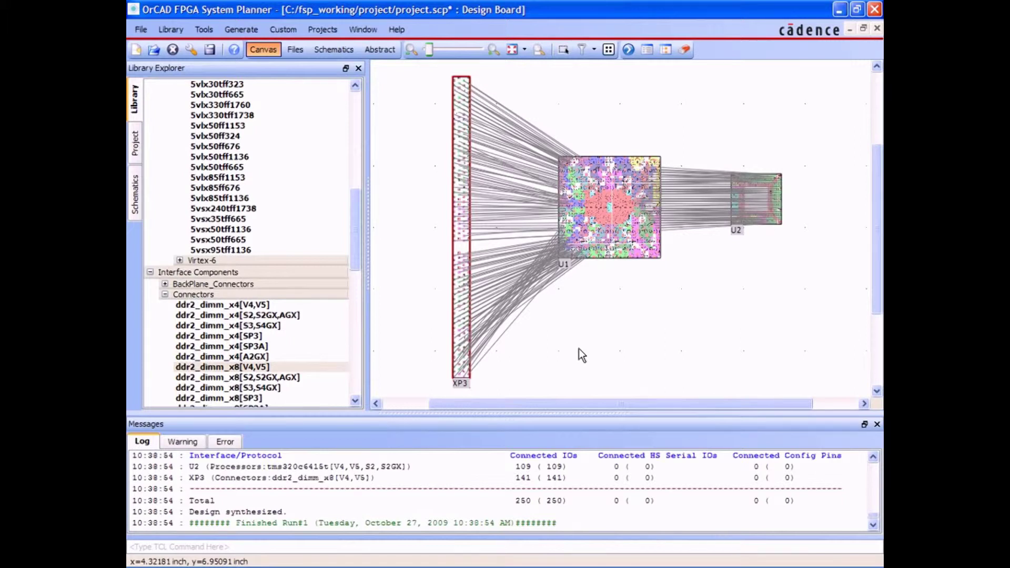
- Rotate processor U2 by 180 degrees
{"action": "left_click", "coordinate": [763, 222]}
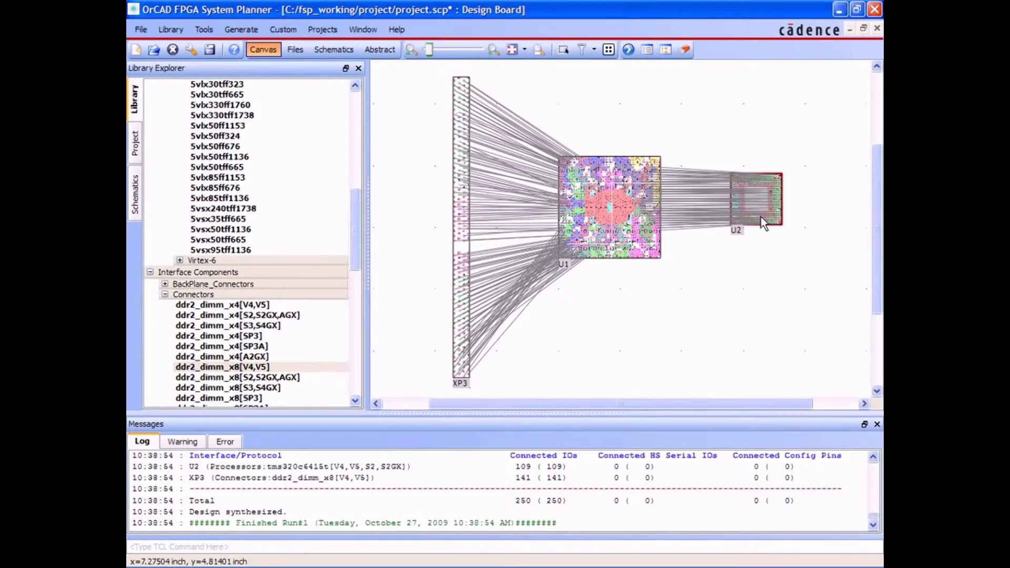
{"action": "right_click", "coordinate": [763, 222]}
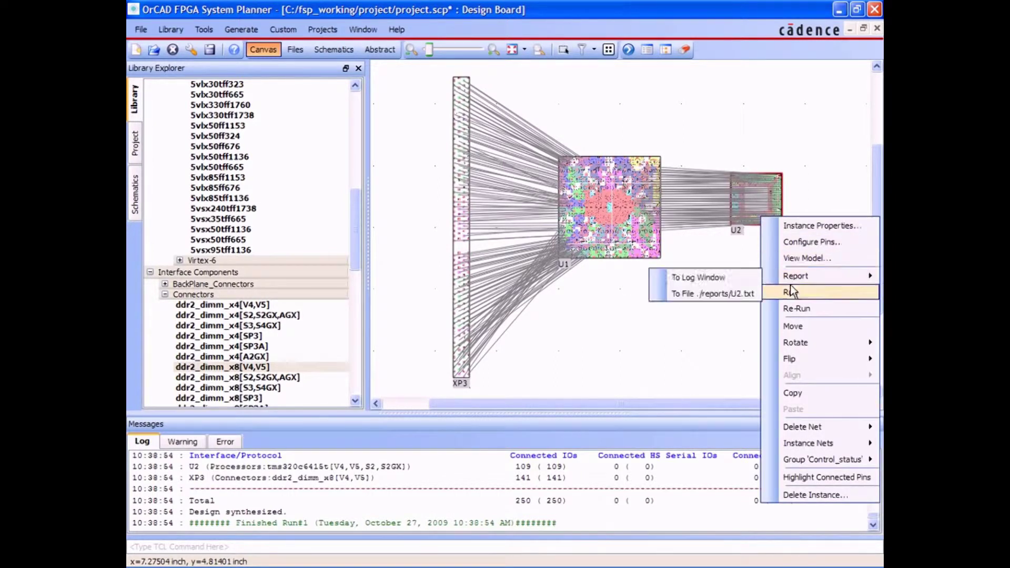
{"action": "mouse_move", "coordinate": [791, 341]}
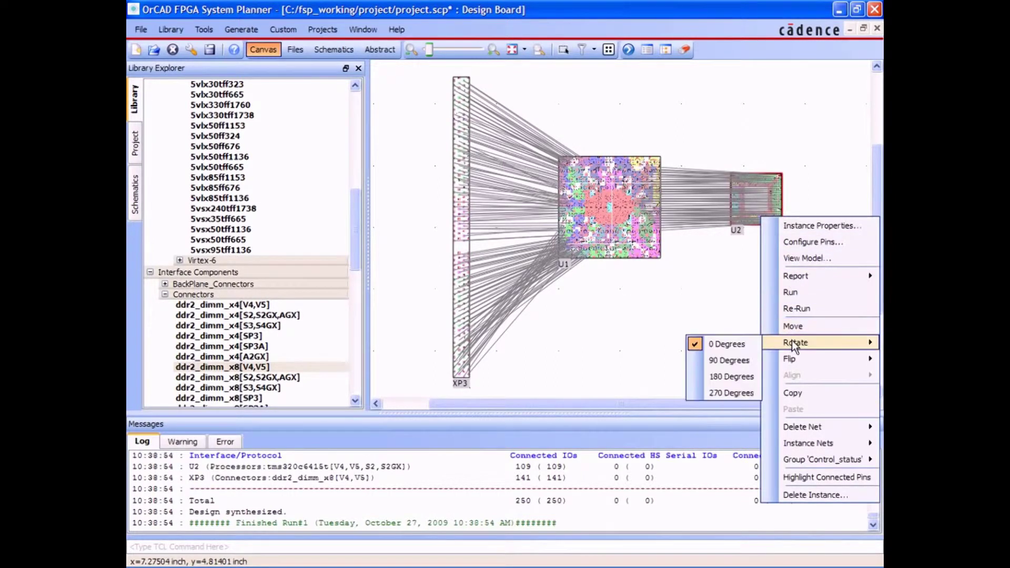
{"action": "left_click", "coordinate": [745, 375]}
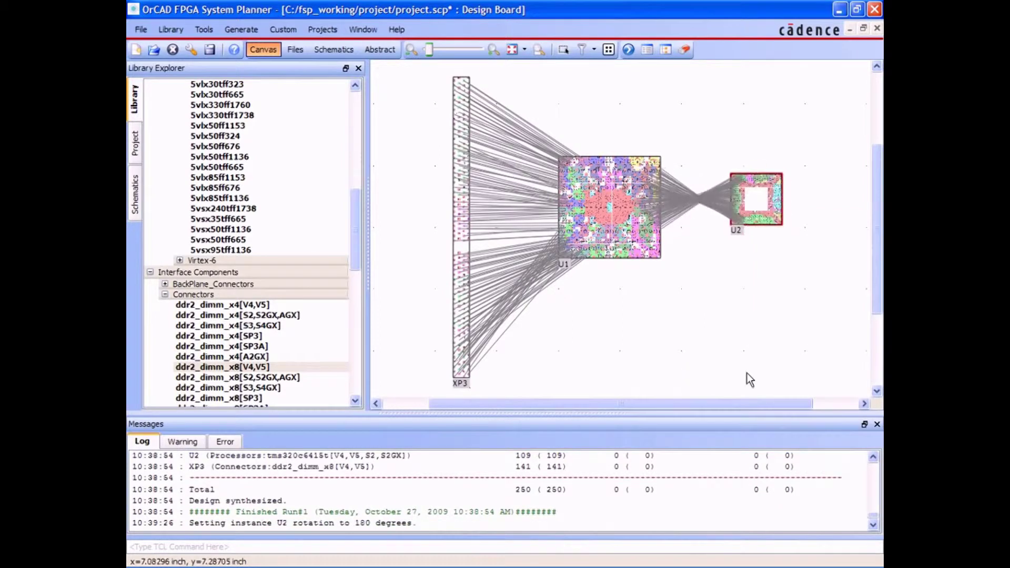
- Re-run synthesis for U2, confirming deletion of its existing nets
{"action": "right_click", "coordinate": [753, 203]}
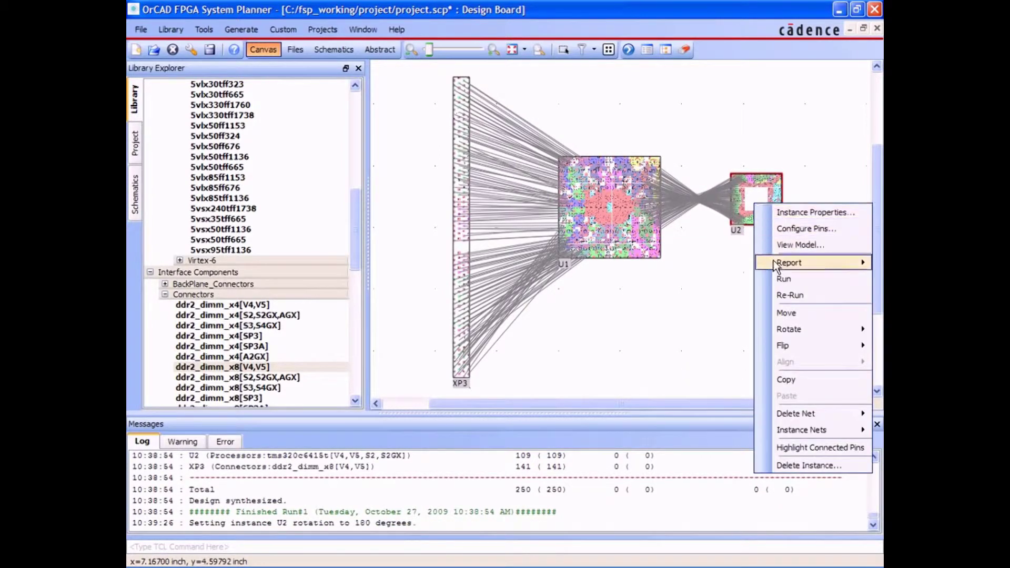
{"action": "left_click", "coordinate": [777, 296]}
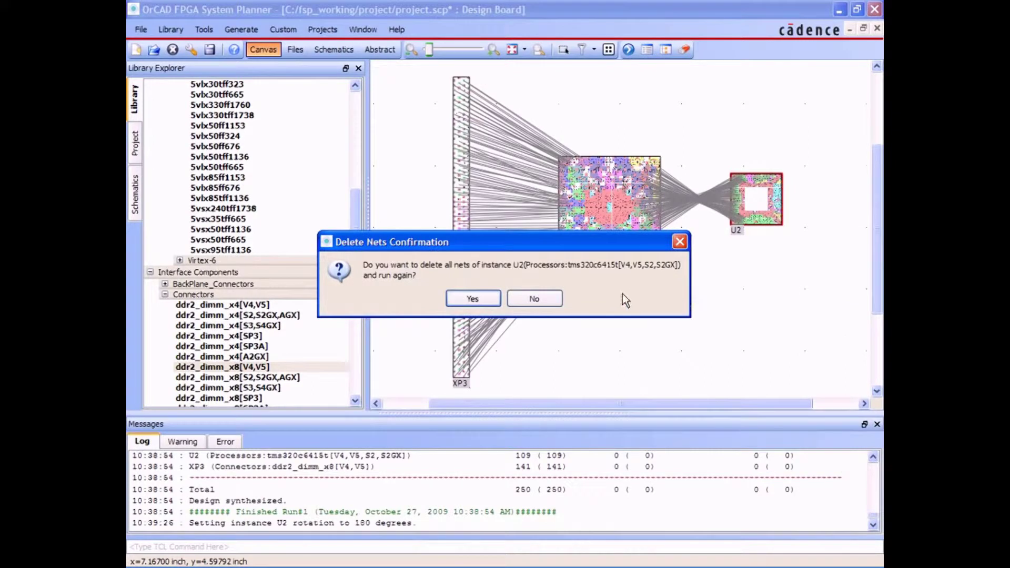
{"action": "left_click", "coordinate": [491, 298]}
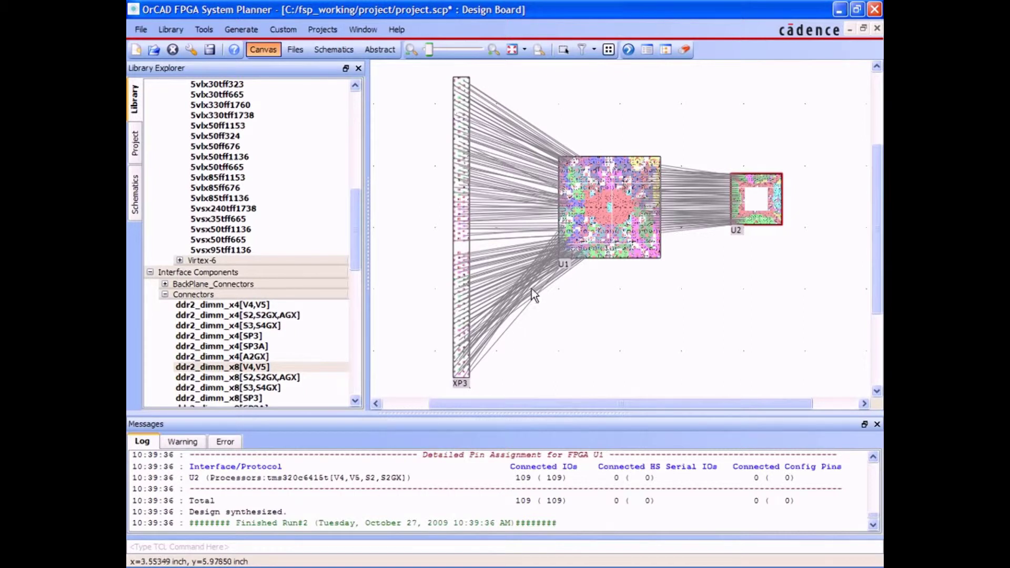
- Generate OrCAD Capture symbols with all three parts ticked in the Generate column
{"action": "left_click", "coordinate": [241, 31]}
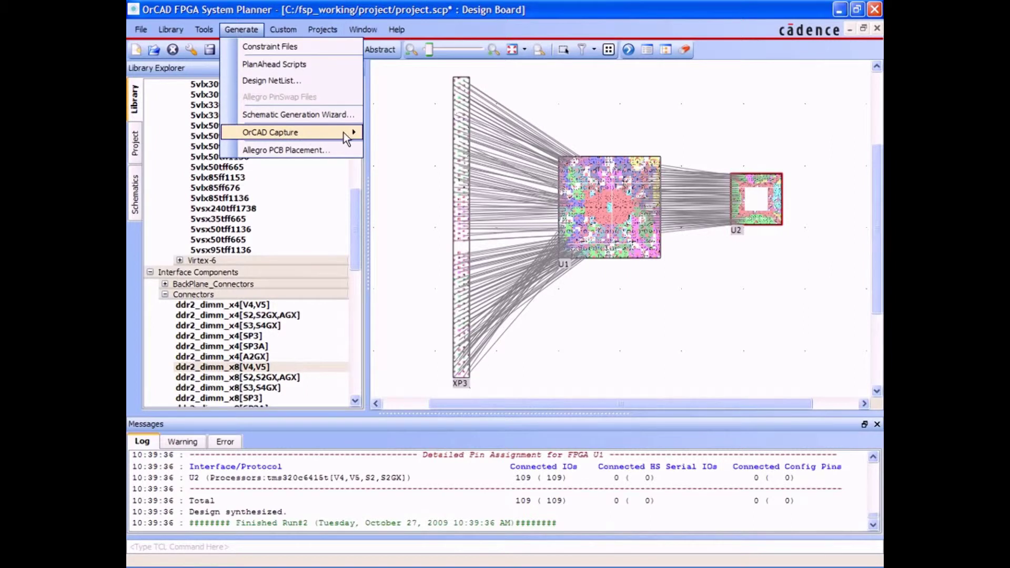
{"action": "mouse_move", "coordinate": [343, 133]}
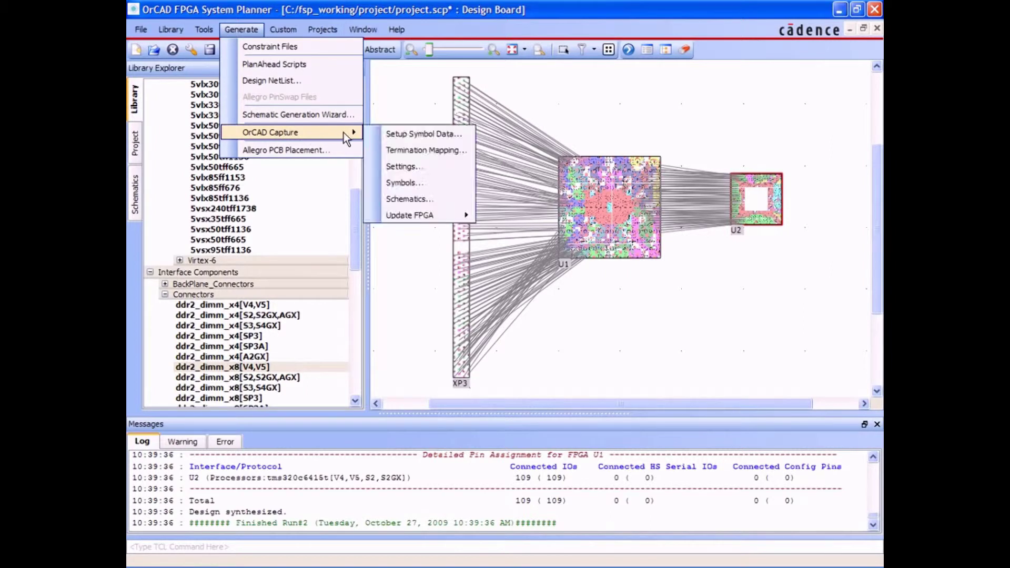
{"action": "left_click", "coordinate": [441, 182]}
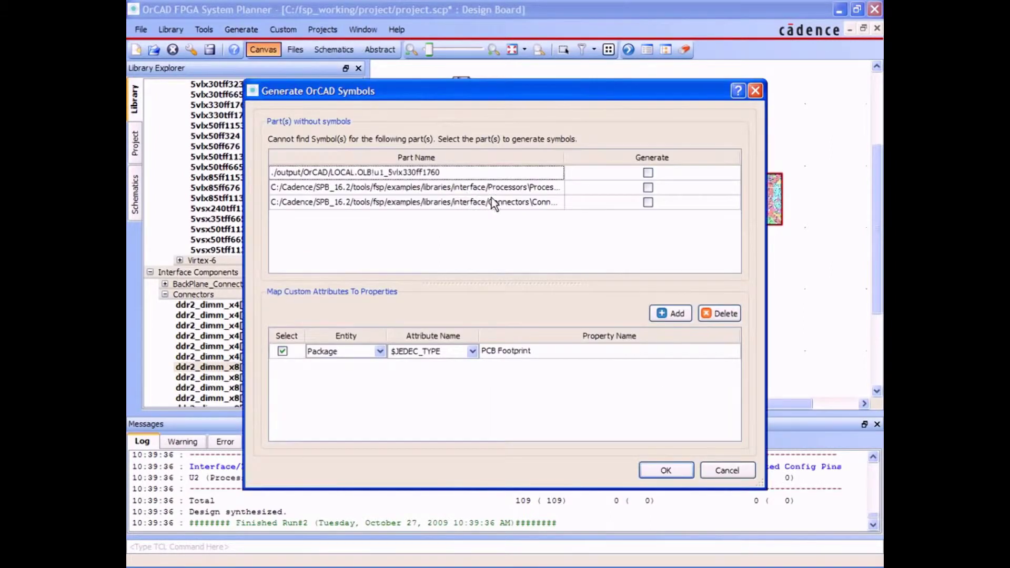
{"action": "left_click", "coordinate": [650, 161]}
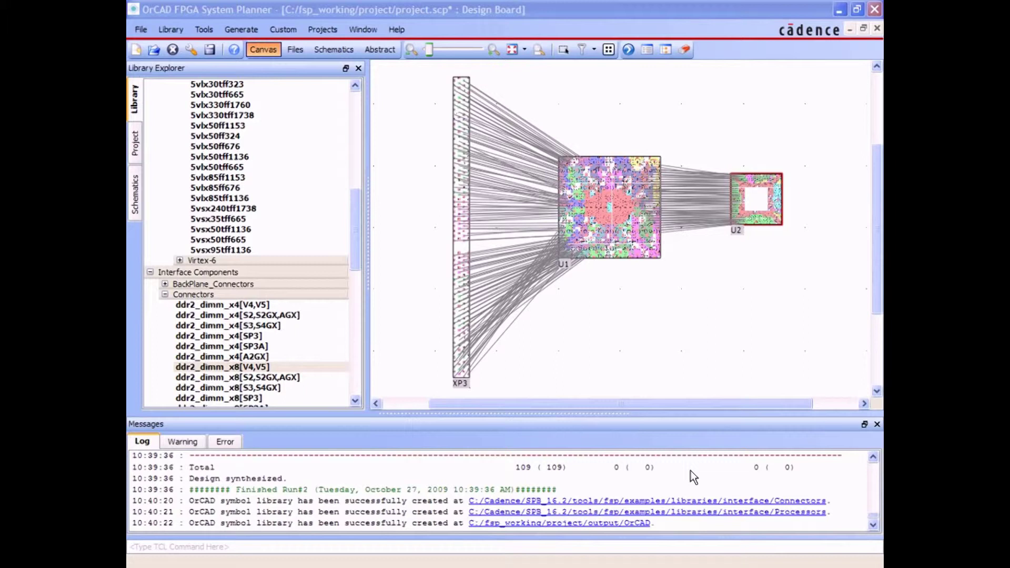
- Generate OrCAD Capture schematics for design fsp_design into output/OrCAD
{"action": "left_click", "coordinate": [245, 30]}
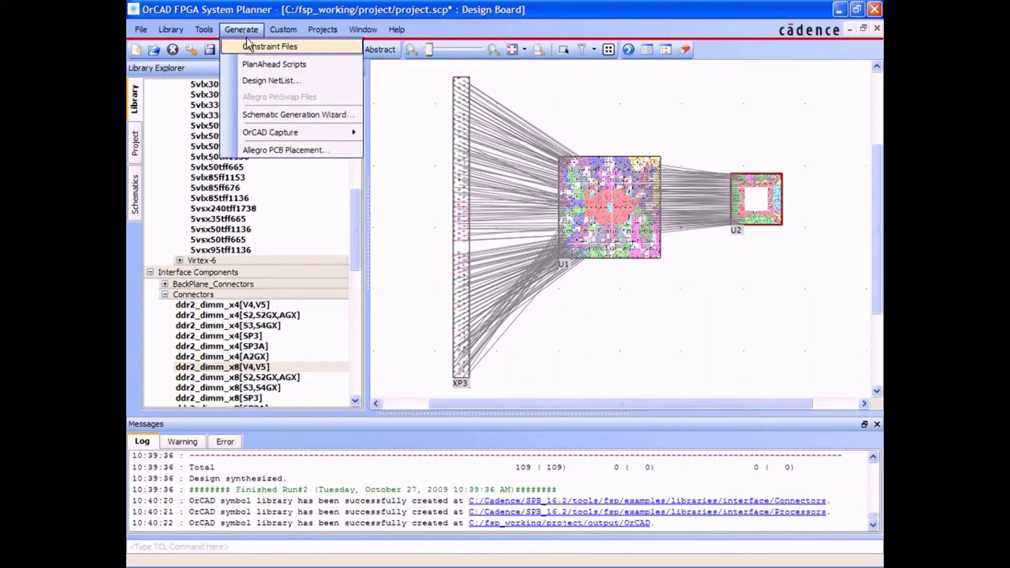
{"action": "mouse_move", "coordinate": [345, 132]}
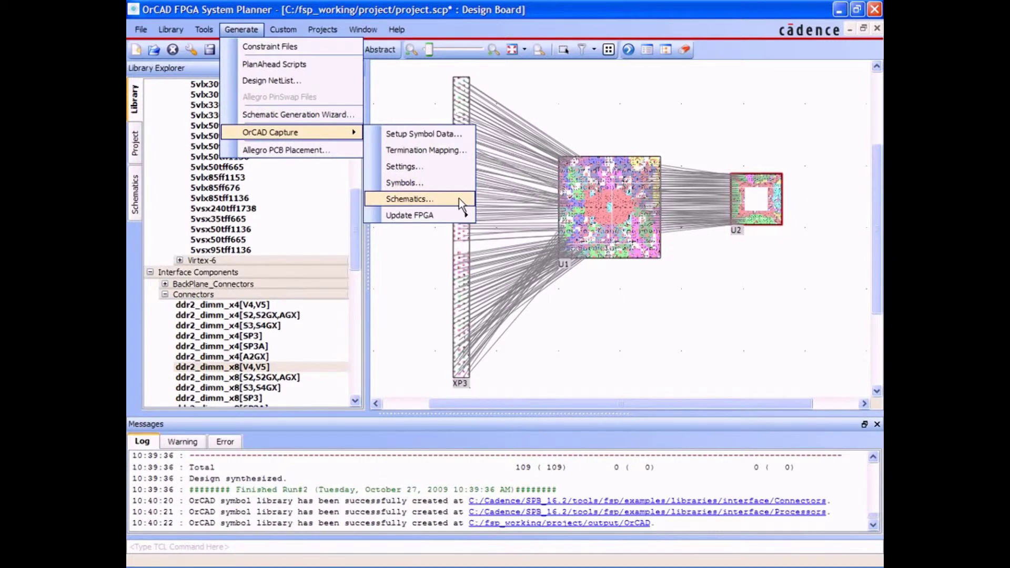
{"action": "left_click", "coordinate": [459, 199]}
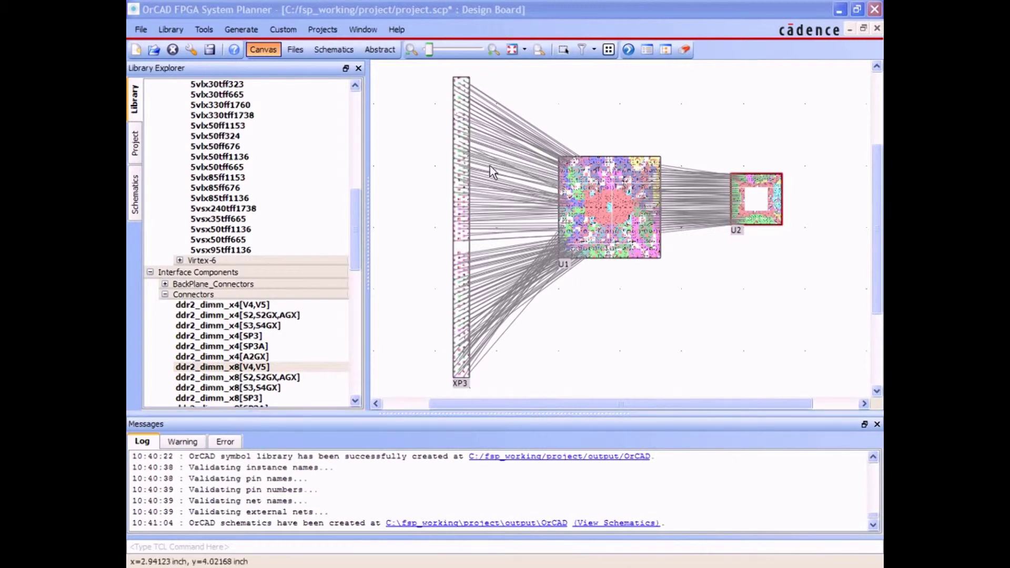
- Generate Allegro PCB placement with U1, U2 and XP3 checked, producing project.brd
{"action": "left_click", "coordinate": [251, 33]}
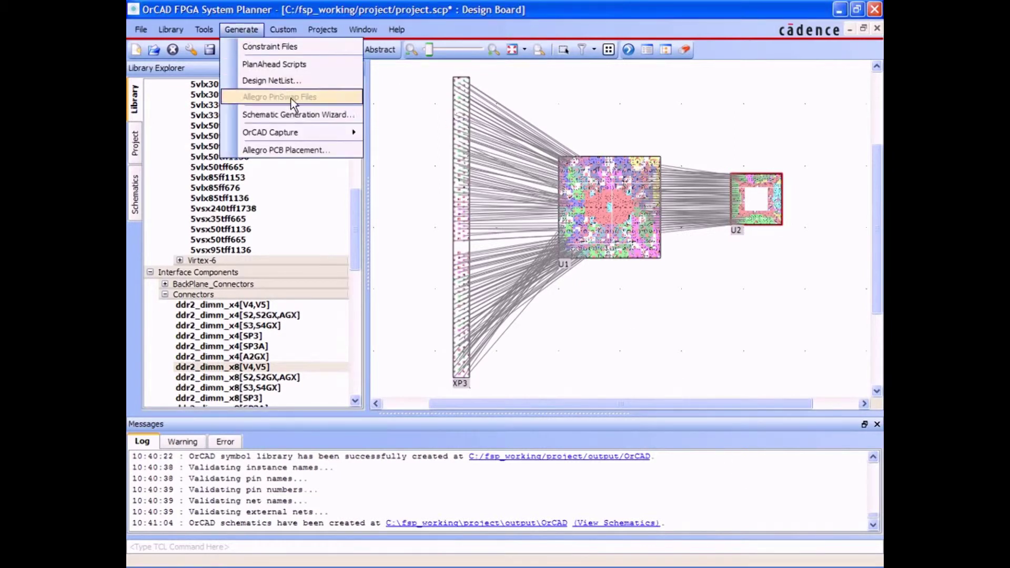
{"action": "left_click", "coordinate": [336, 150]}
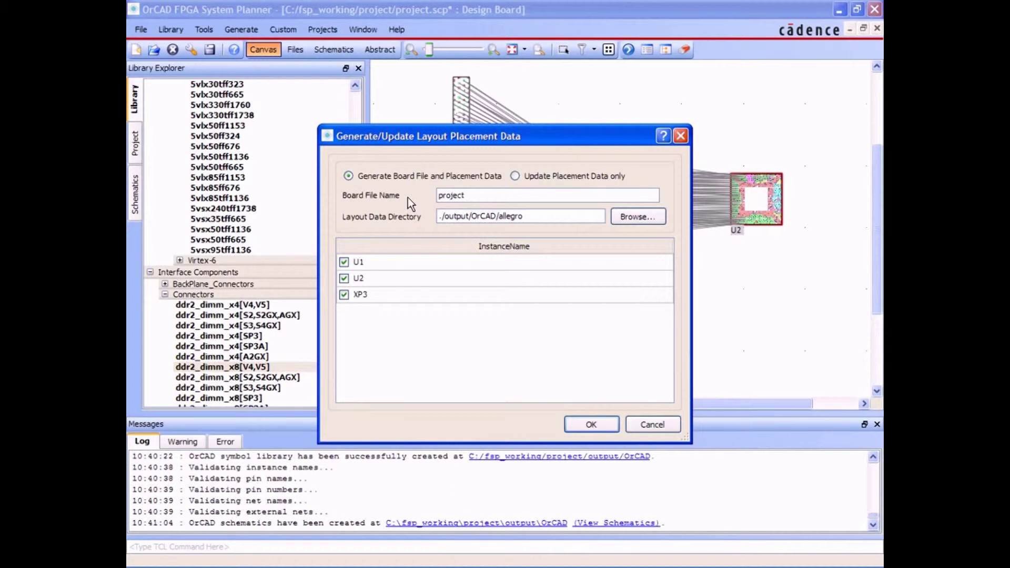
{"action": "left_click", "coordinate": [596, 423]}
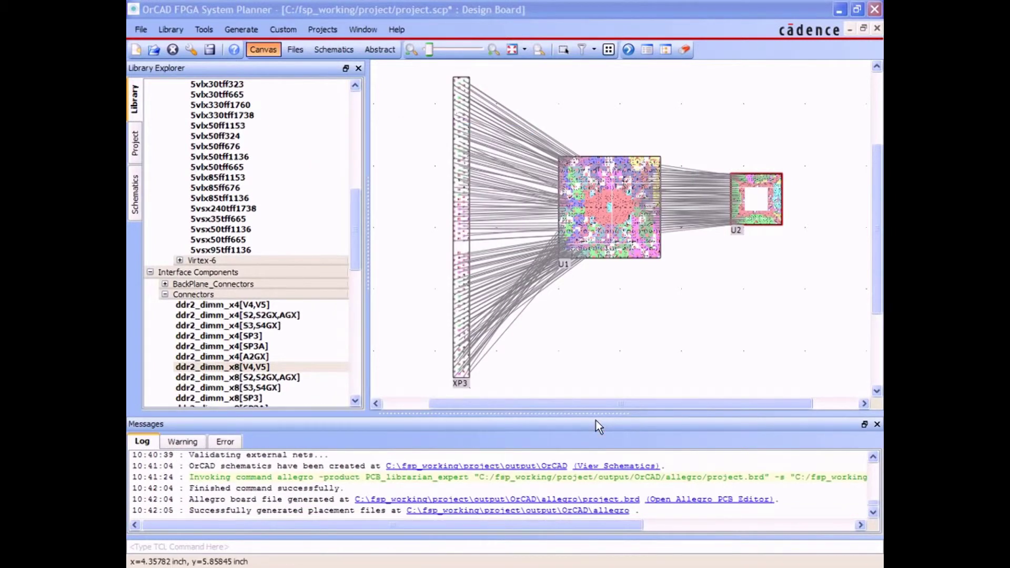
- Generate the constraint files, writing U1's constraints and Verilog/VHDL port maps
{"action": "left_click", "coordinate": [237, 30]}
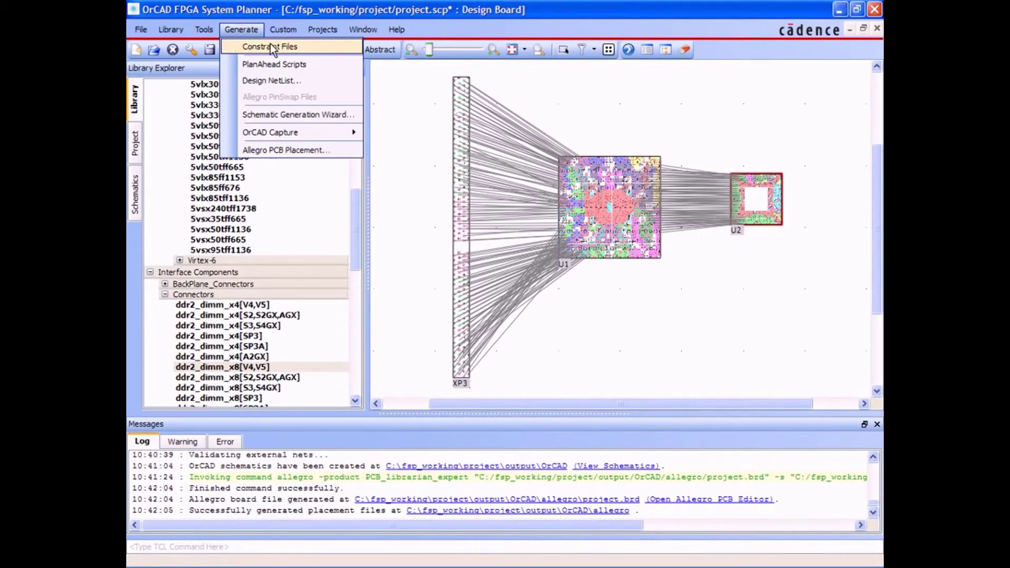
{"action": "left_click", "coordinate": [320, 47]}
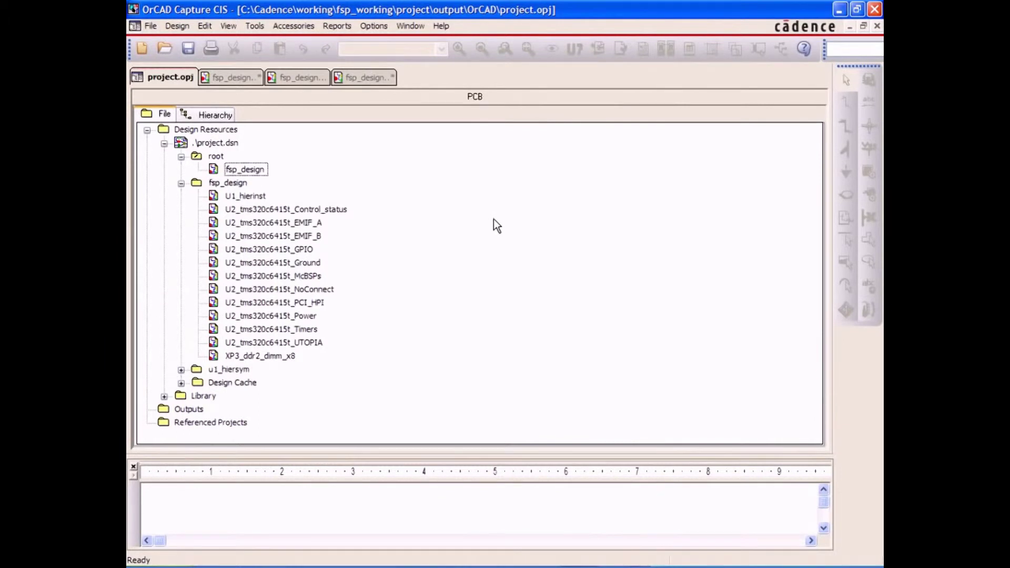
- Review the U1_hierinst and U2_tms320c6415t_EMIF_A schematic pages
{"action": "left_click", "coordinate": [225, 77]}
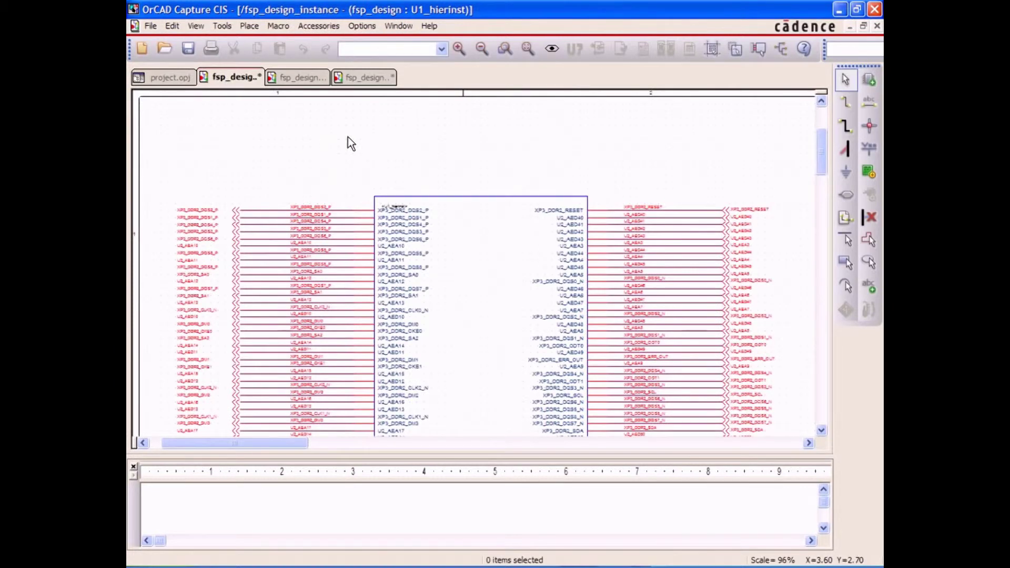
{"action": "left_click", "coordinate": [294, 80]}
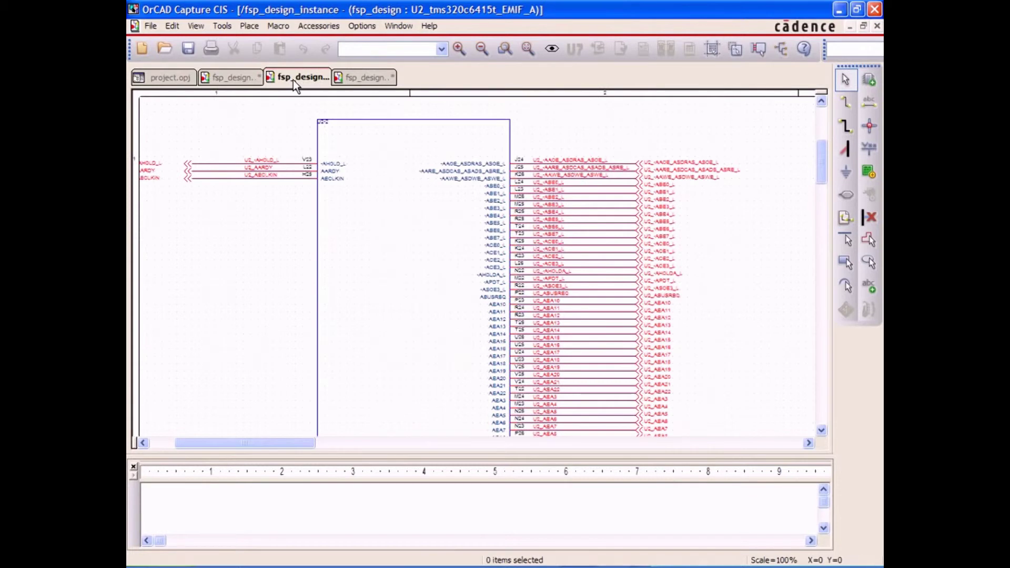
{"action": "left_click", "coordinate": [163, 78]}
- Create the PCB netlist from the fsp_design root and open the board in Allegro
{"action": "left_click", "coordinate": [245, 170]}
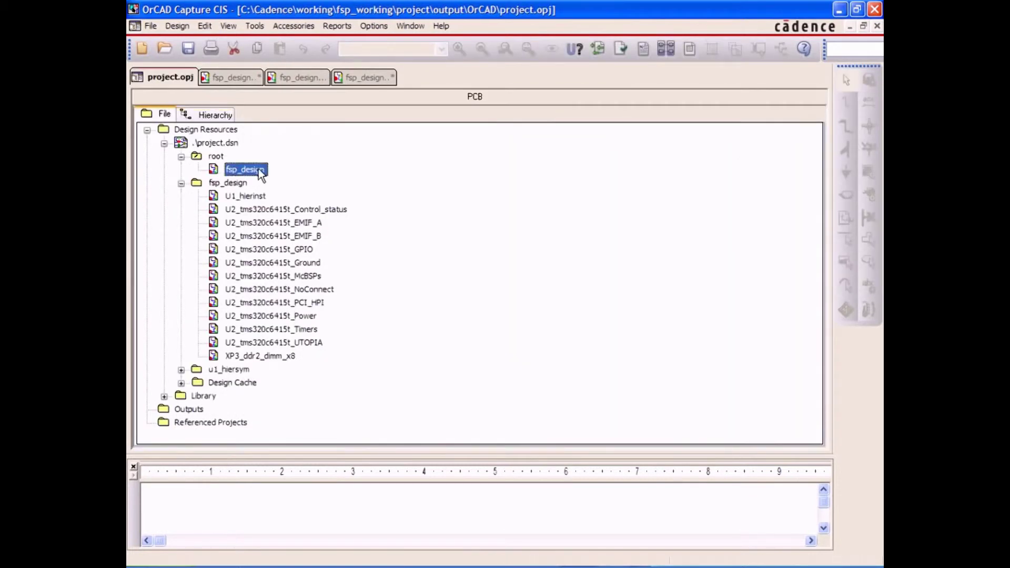
{"action": "left_click", "coordinate": [254, 29]}
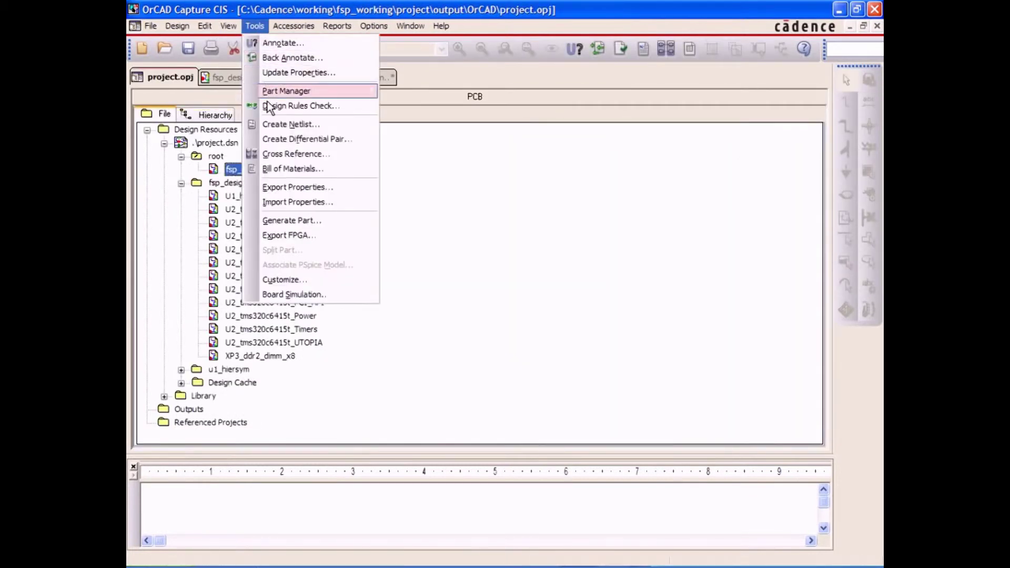
{"action": "left_click", "coordinate": [342, 125]}
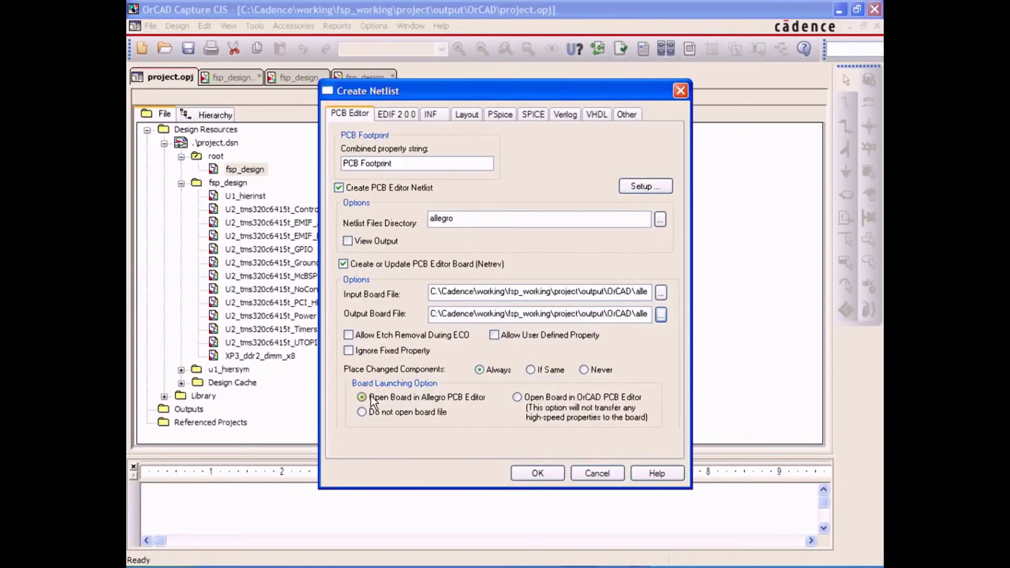
{"action": "left_click", "coordinate": [362, 410]}
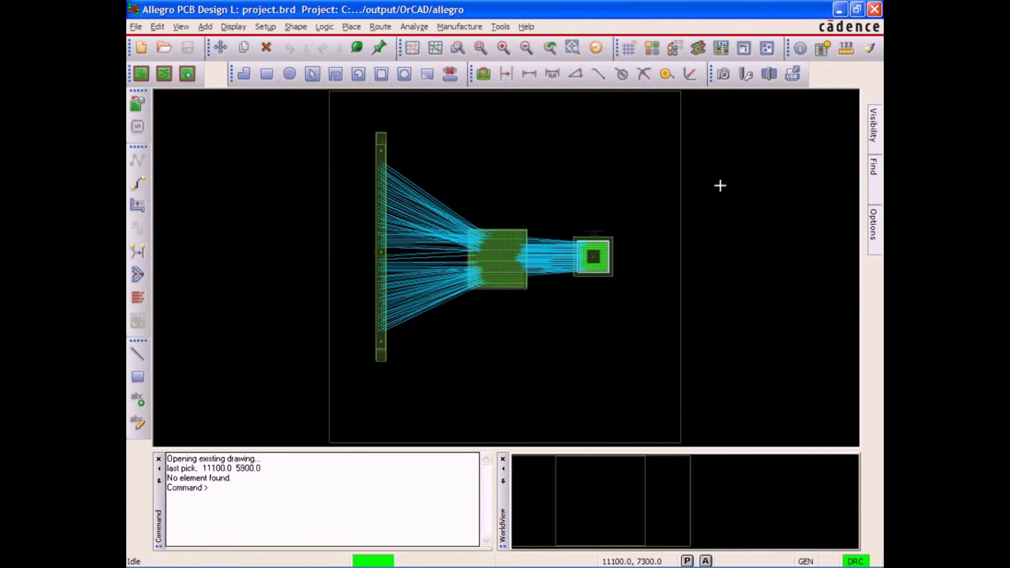
- Zoom in on the U1-to-processor connections and select a block of U1's ball pins for FPGA re-optimization
{"action": "left_click", "coordinate": [453, 52]}
{"action": "left_click", "coordinate": [498, 223]}
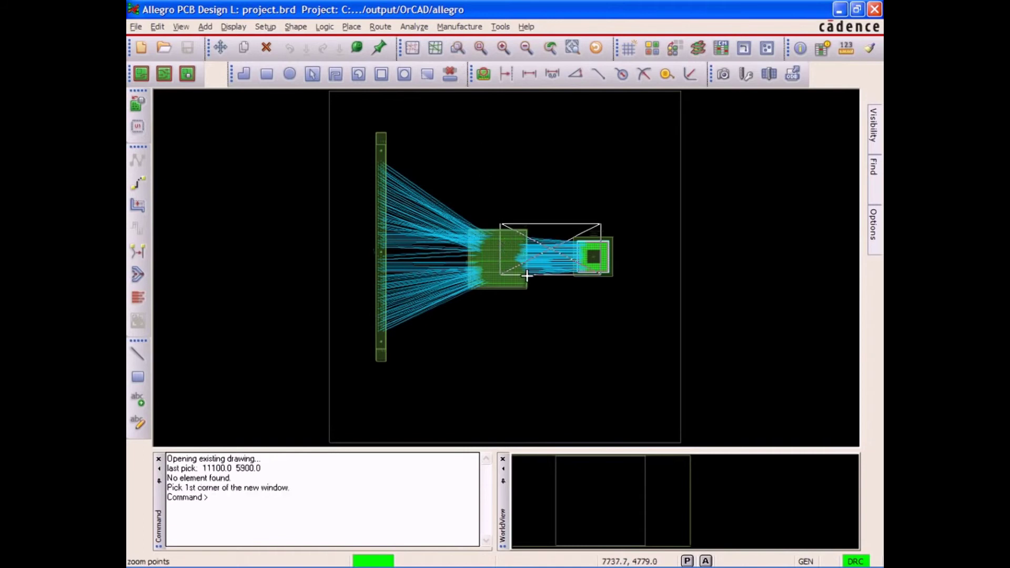
{"action": "left_click", "coordinate": [600, 282]}
{"action": "left_click_drag", "start_coordinate": [292, 215], "coordinate": [350, 270]}
{"action": "right_click", "coordinate": [323, 259]}
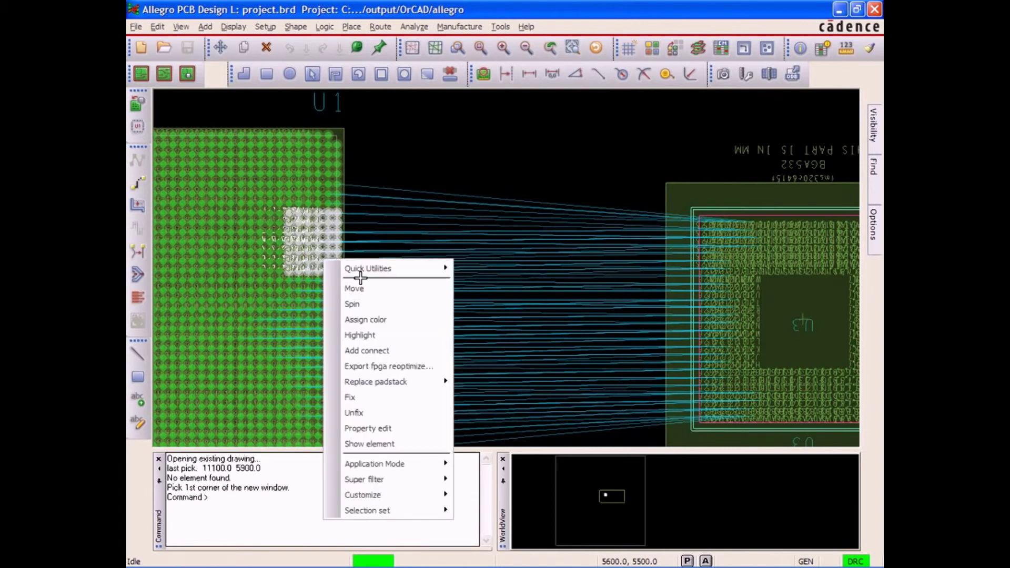